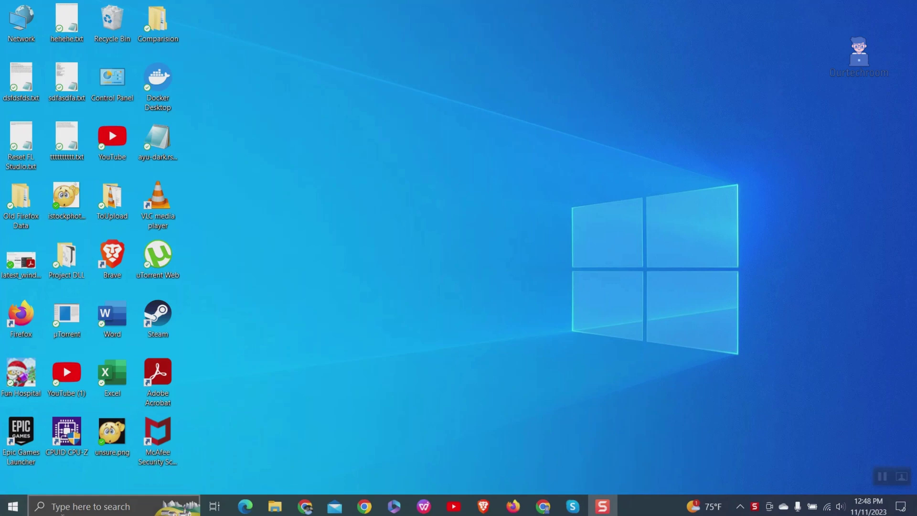
# - Find the Windows Update settings via search and run a fresh check for updates
pyautogui.click(93, 511)
pyautogui.write('windows')
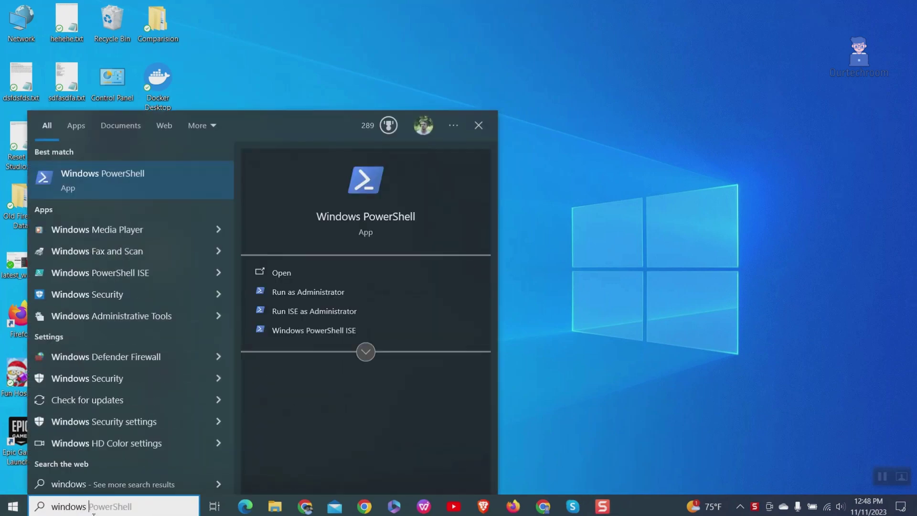
pyautogui.write(' updates')
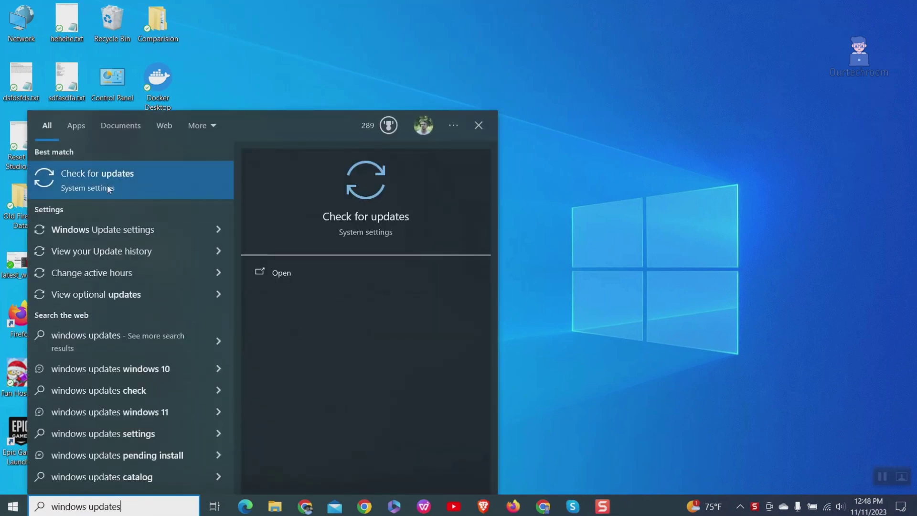
pyautogui.click(176, 183)
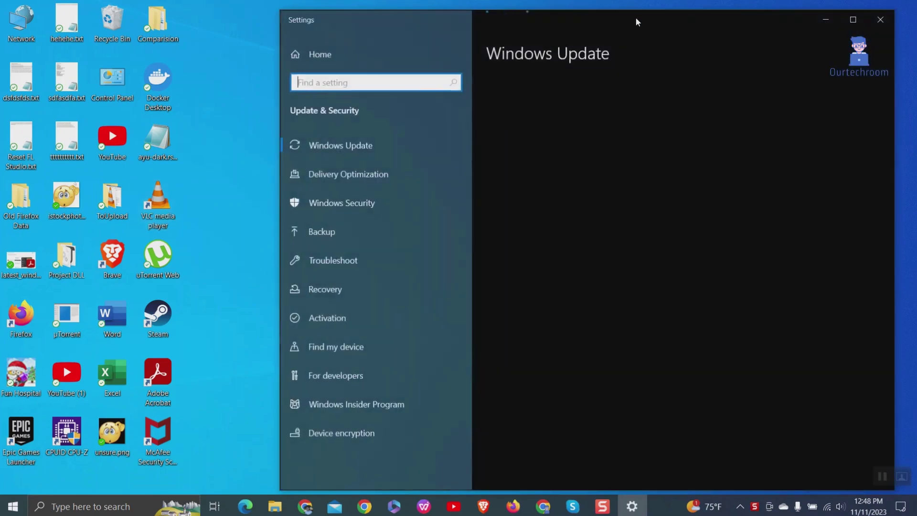
pyautogui.doubleClick(643, 23)
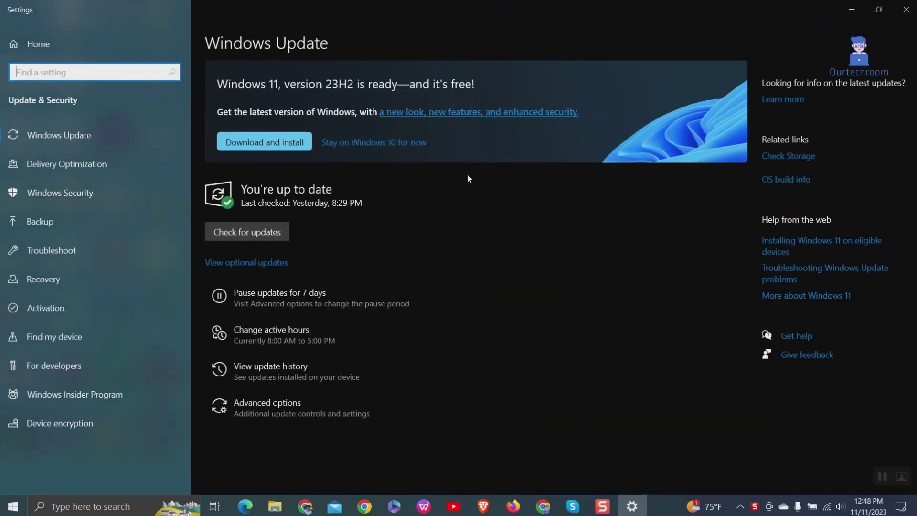
pyautogui.click(414, 150)
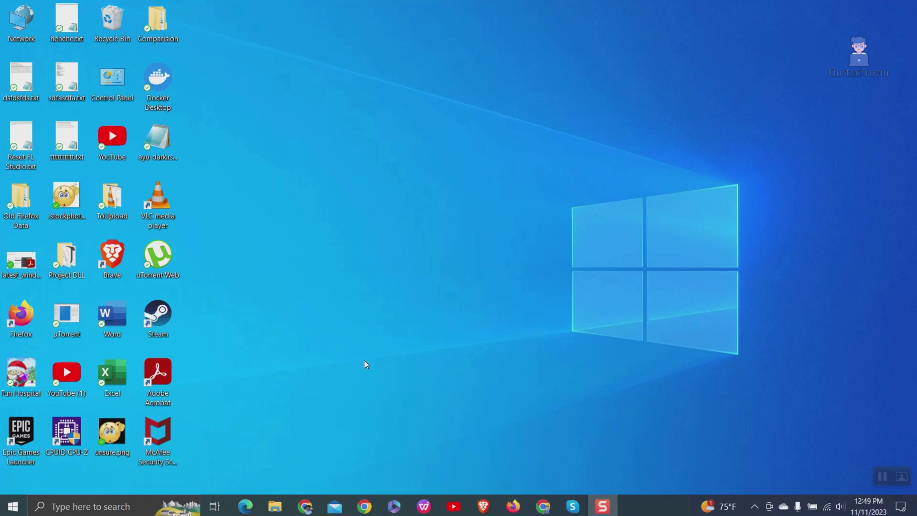
# - Launch regedit from the Run box and reset the tree to HKEY_LOCAL_MACHINE
pyautogui.press('super+r')
pyautogui.write('reg')
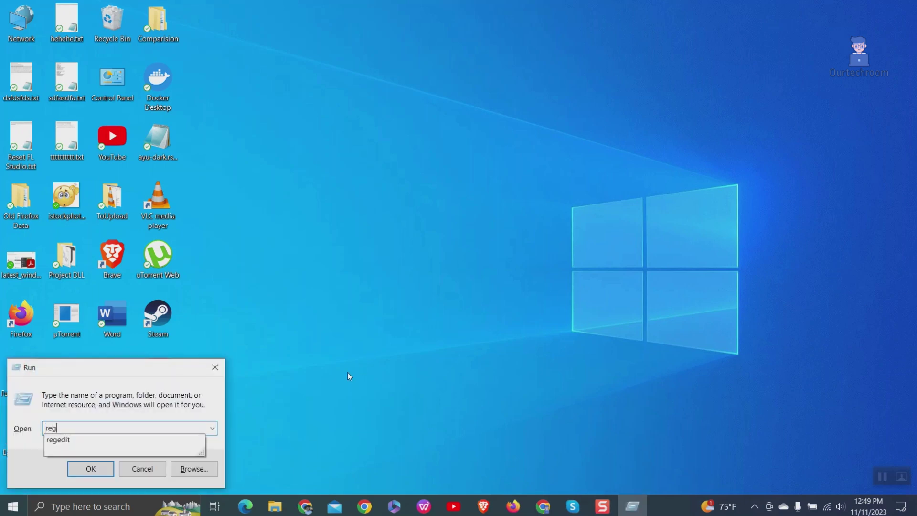
pyautogui.write('edit')
pyautogui.press('Return')
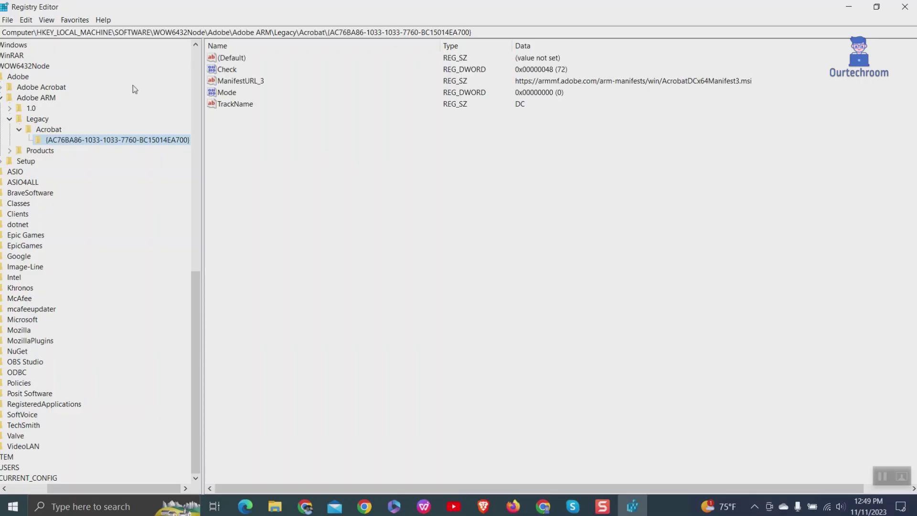
pyautogui.scroll(9, 27, 83)
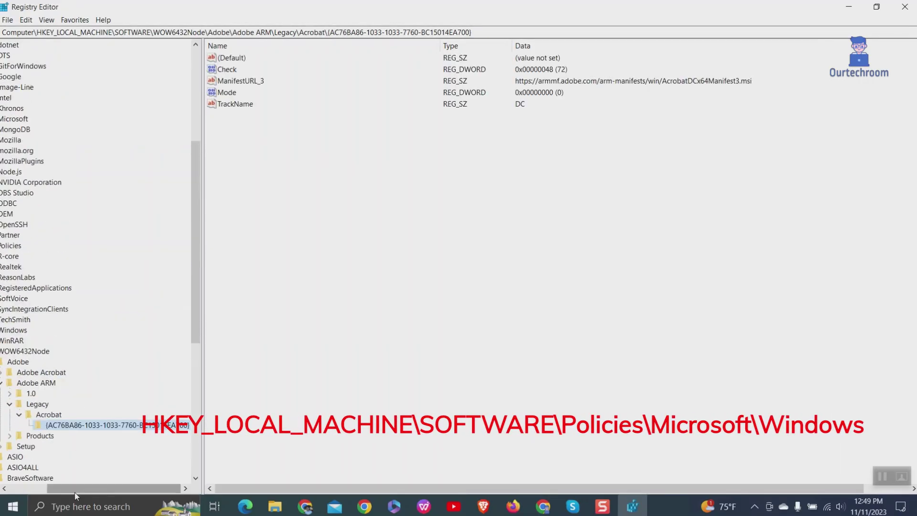
pyautogui.moveTo(75, 492); pyautogui.dragTo(36, 492)
pyautogui.scroll(15, 72, 239)
pyautogui.click(15, 76)
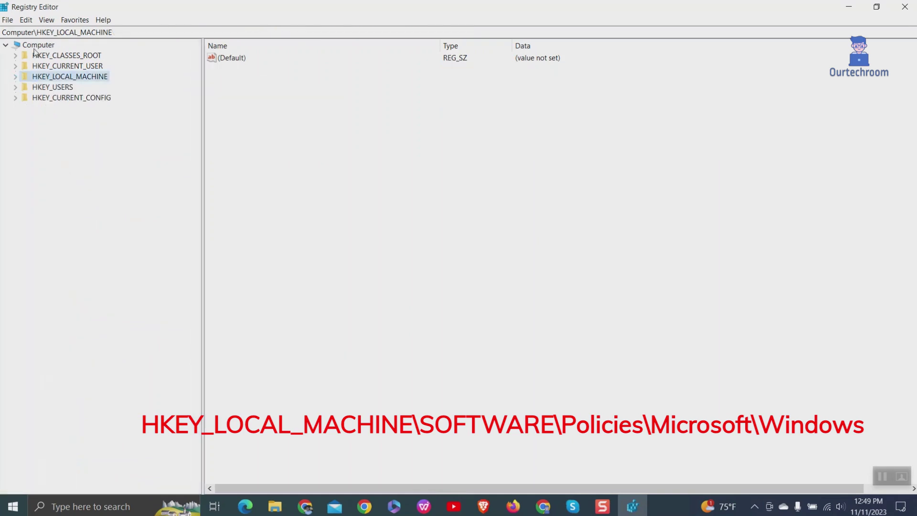
pyautogui.click(35, 47)
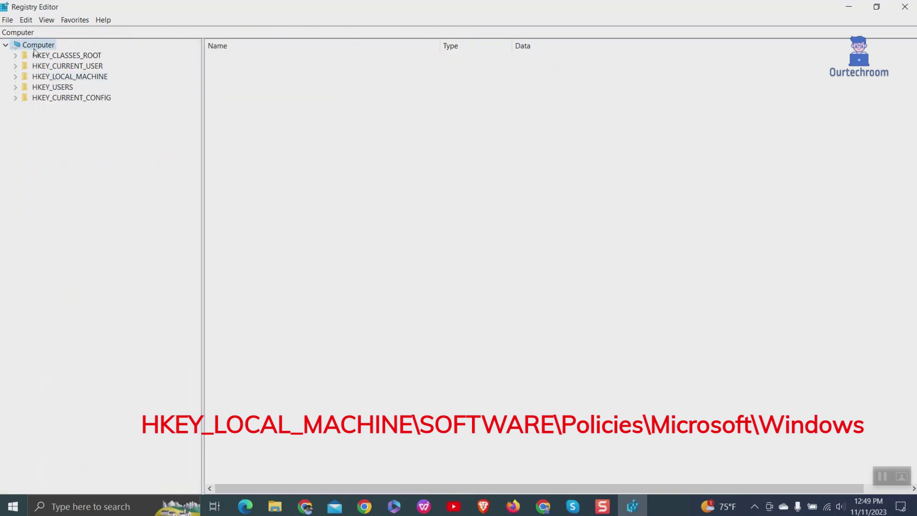
pyautogui.click(16, 77)
pyautogui.click(59, 47)
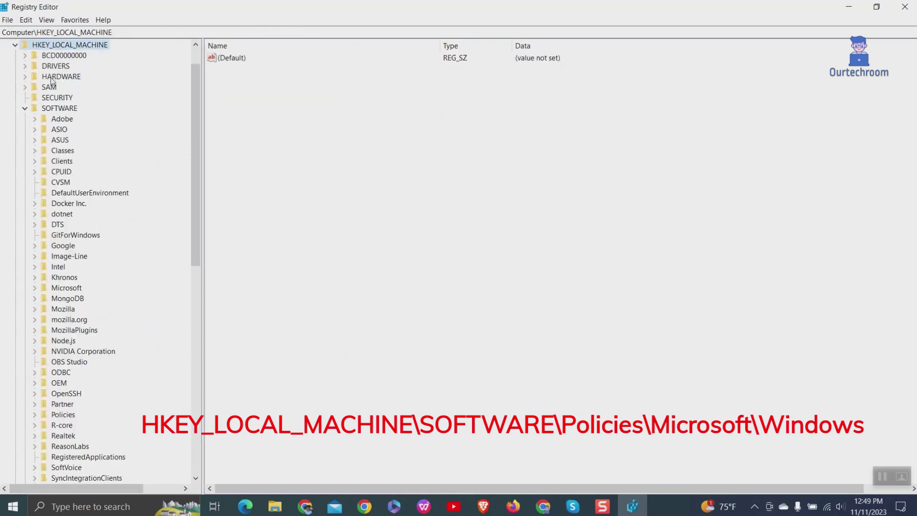
# - Expand SOFTWARE > Policies > Microsoft > Windows to list the Windows key's subkeys
pyautogui.click(58, 109)
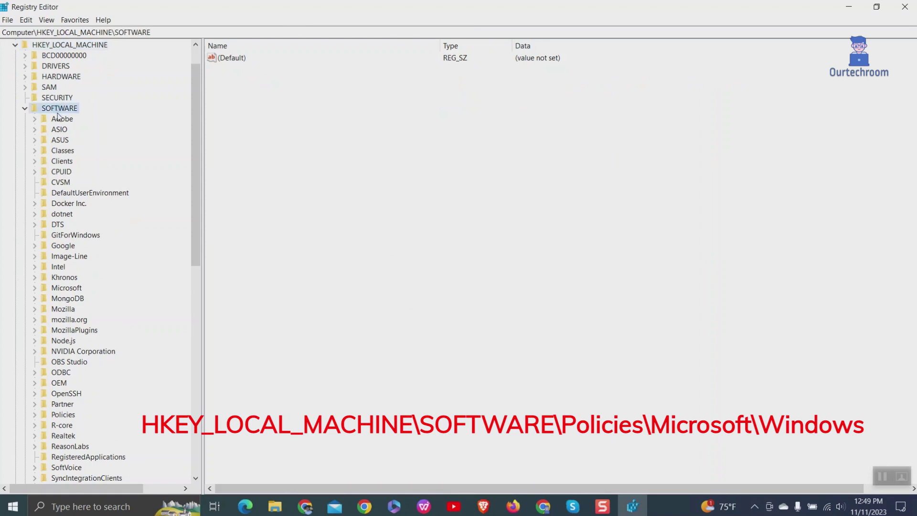
pyautogui.scroll(-3, 76, 355)
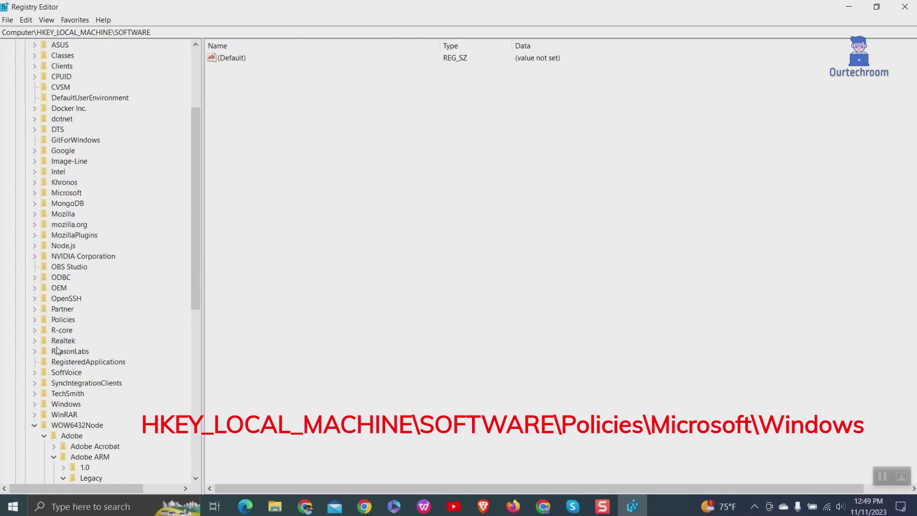
pyautogui.scroll(-3, 54, 363)
pyautogui.scroll(4, 40, 340)
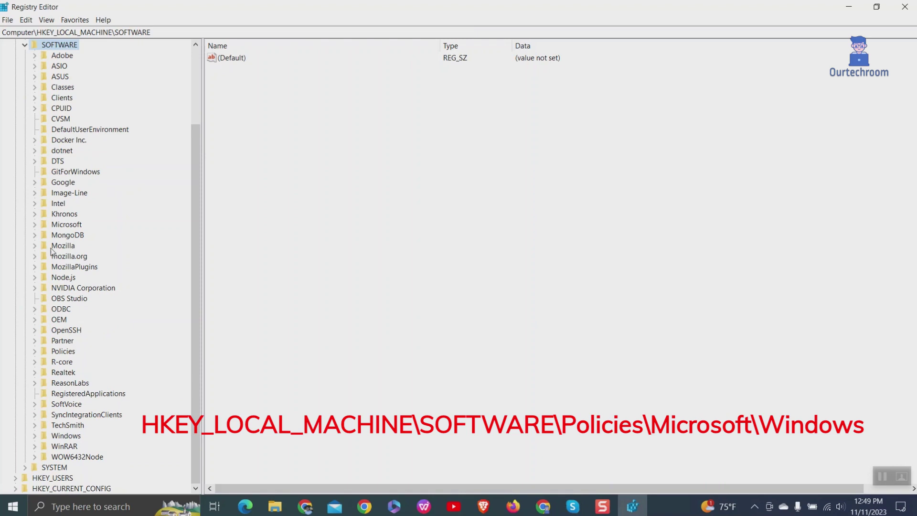
pyautogui.click(43, 352)
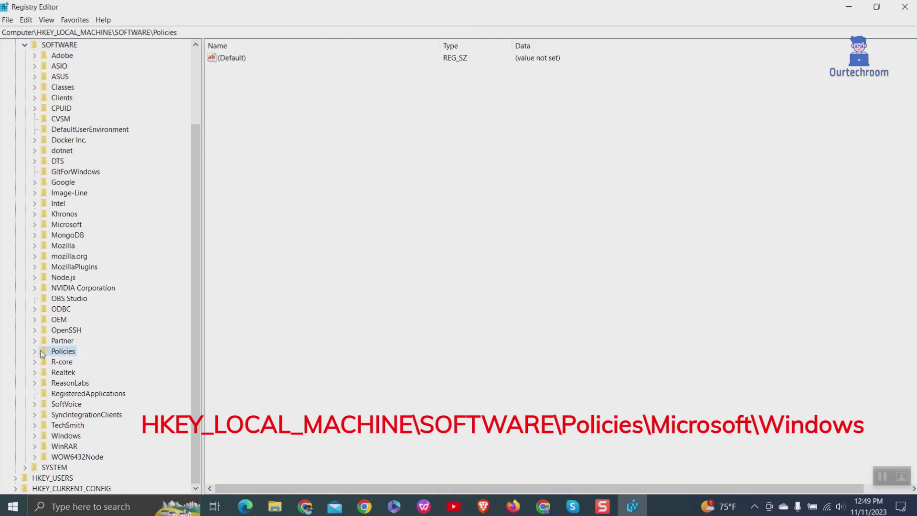
pyautogui.doubleClick(43, 354)
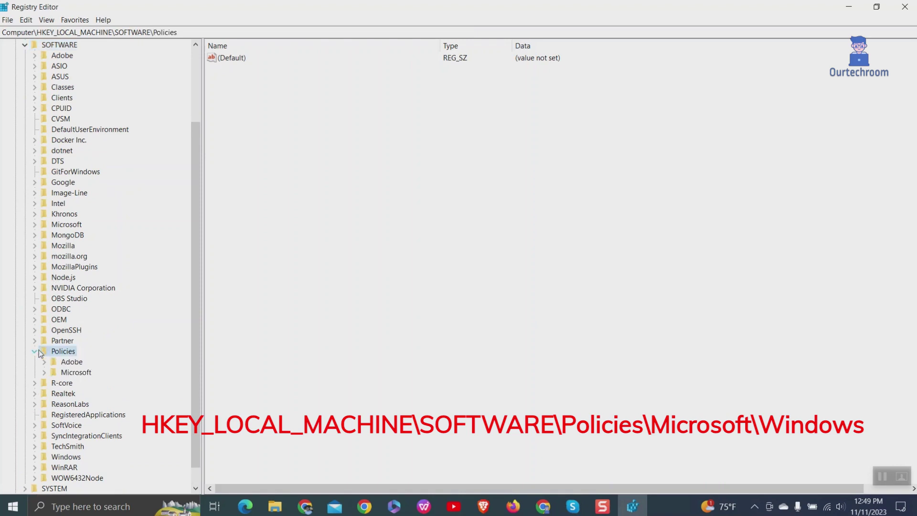
pyautogui.scroll(-1, 66, 354)
pyautogui.click(66, 353)
pyautogui.doubleClick(67, 354)
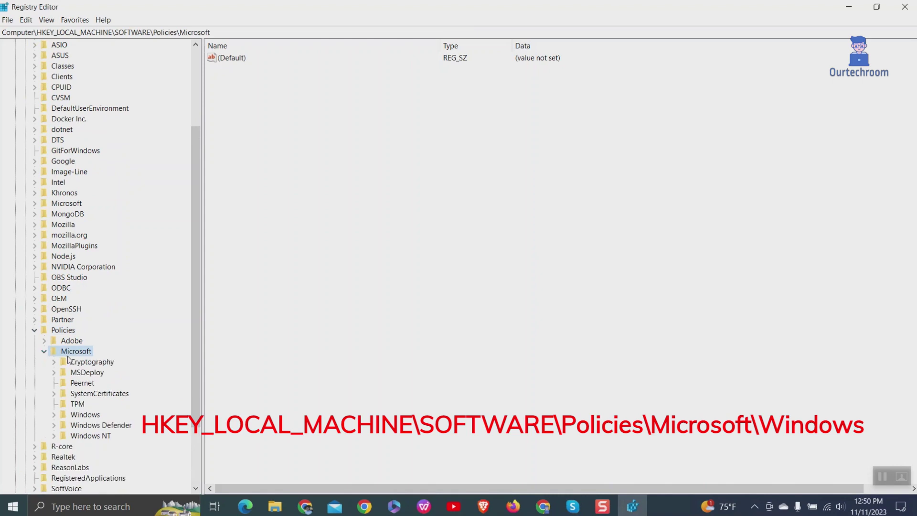
pyautogui.scroll(-1, 71, 358)
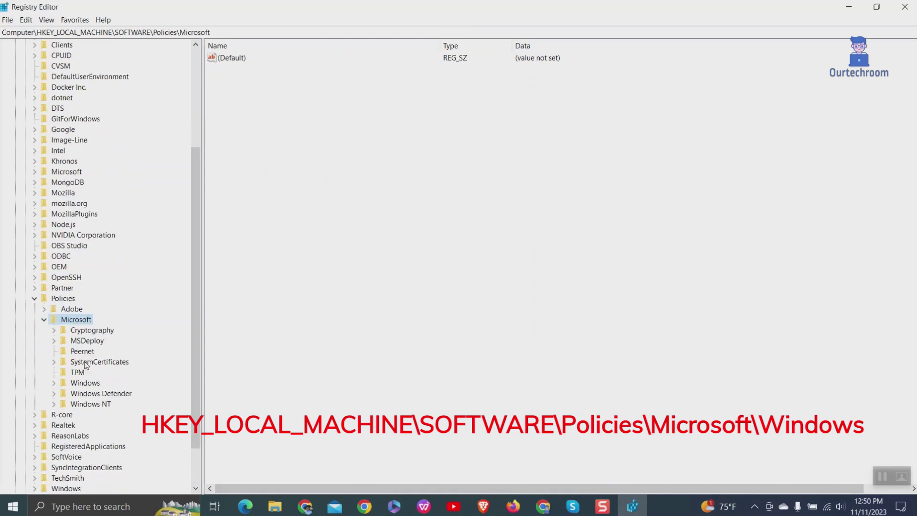
pyautogui.click(86, 384)
pyautogui.click(53, 383)
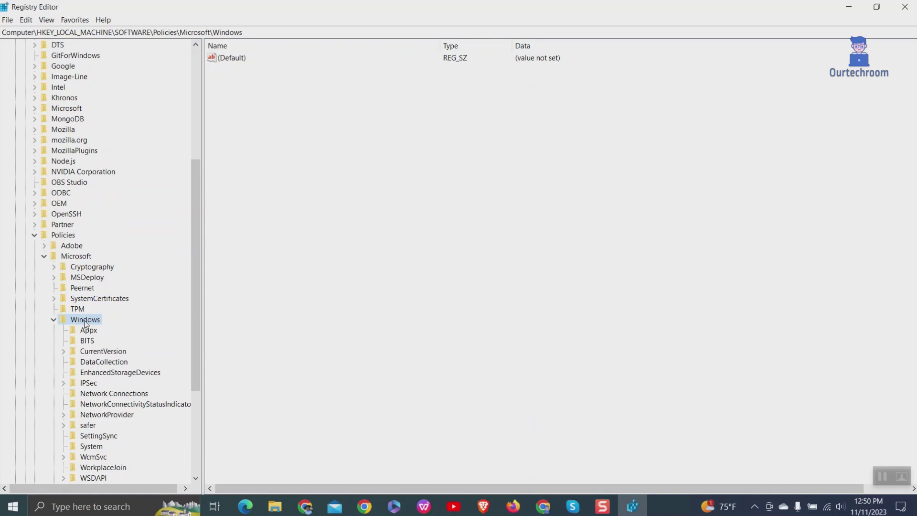
pyautogui.scroll(-2, 115, 339)
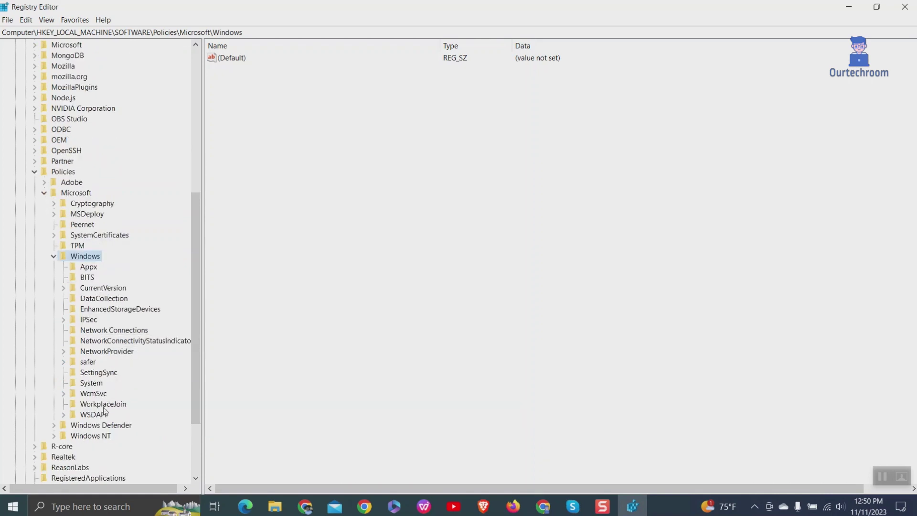
# - Add a new subkey named WindowsUpdate under the Policies\Microsoft\Windows key
pyautogui.rightClick(84, 256)
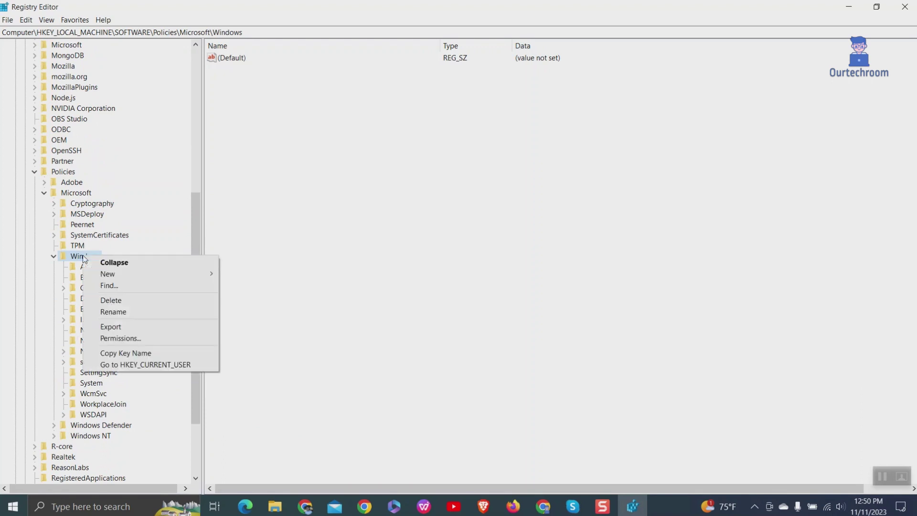
pyautogui.moveTo(114, 274)
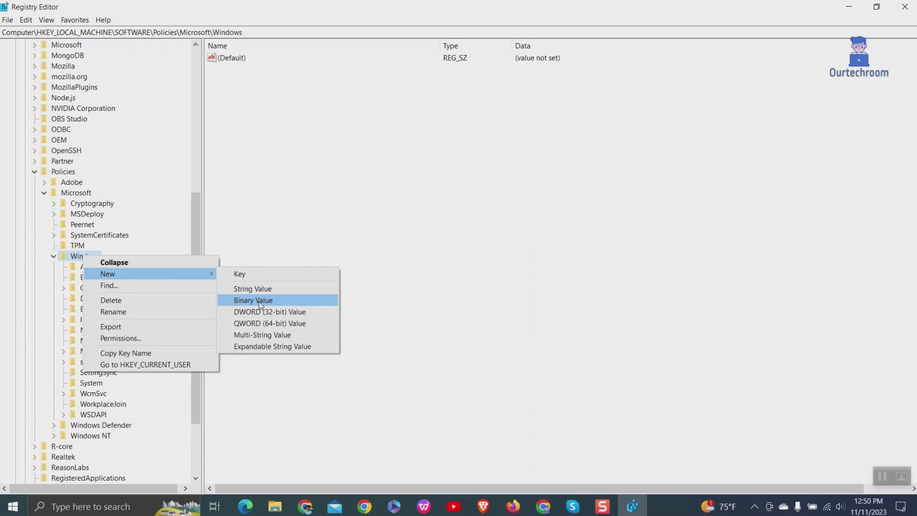
pyautogui.click(254, 276)
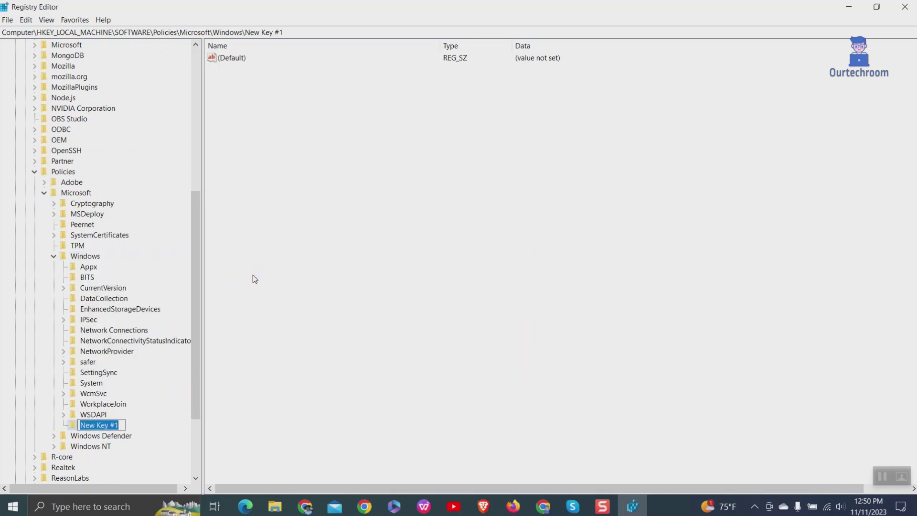
pyautogui.write('WindowsUpdate')
pyautogui.press('Return')
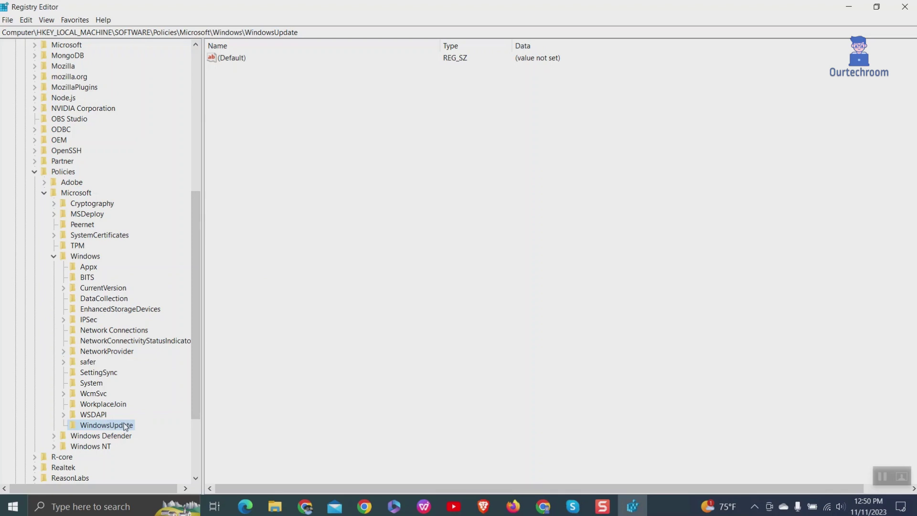
# - Create a DWORD (32-bit) value TargetReleaseVersion in WindowsUpdate and set its data to 1
pyautogui.rightClick(412, 201)
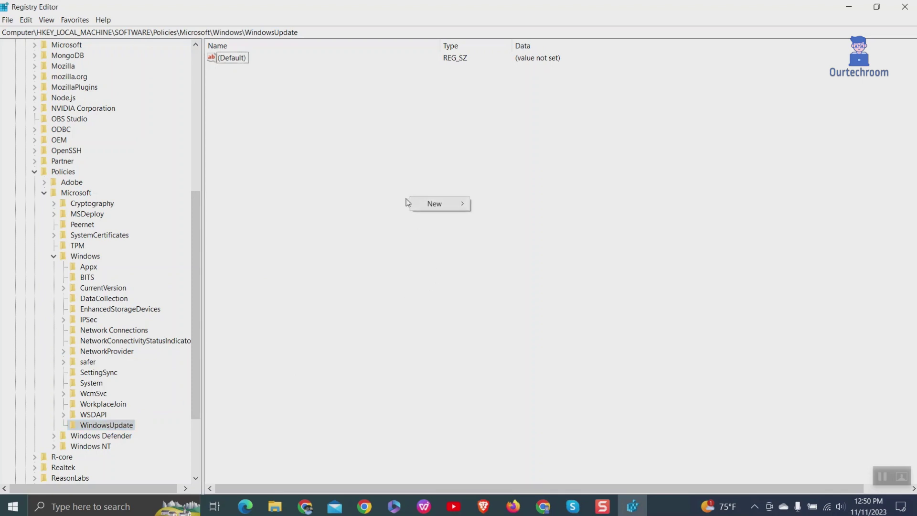
pyautogui.moveTo(435, 203)
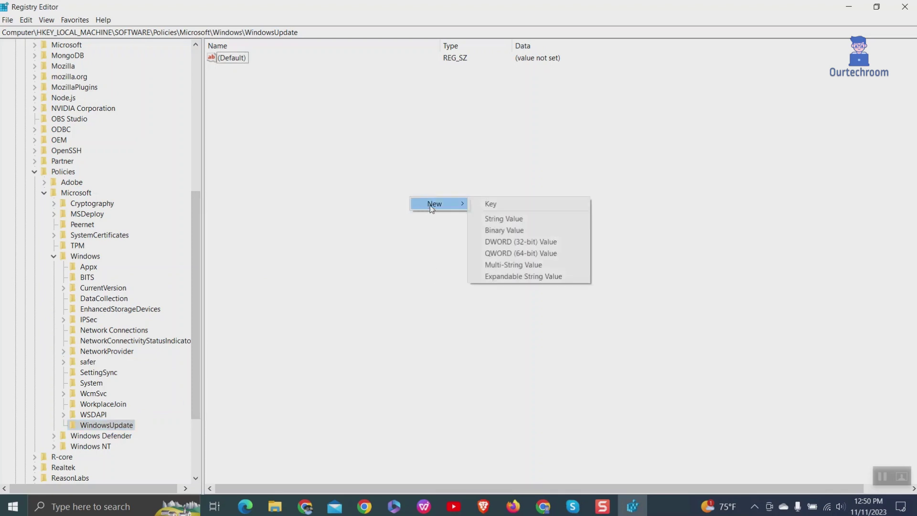
pyautogui.click(497, 241)
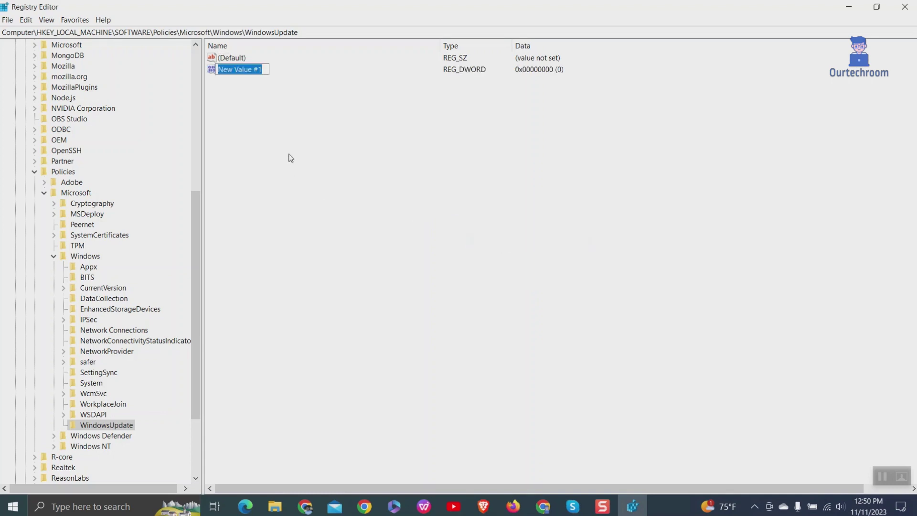
pyautogui.write('Target')
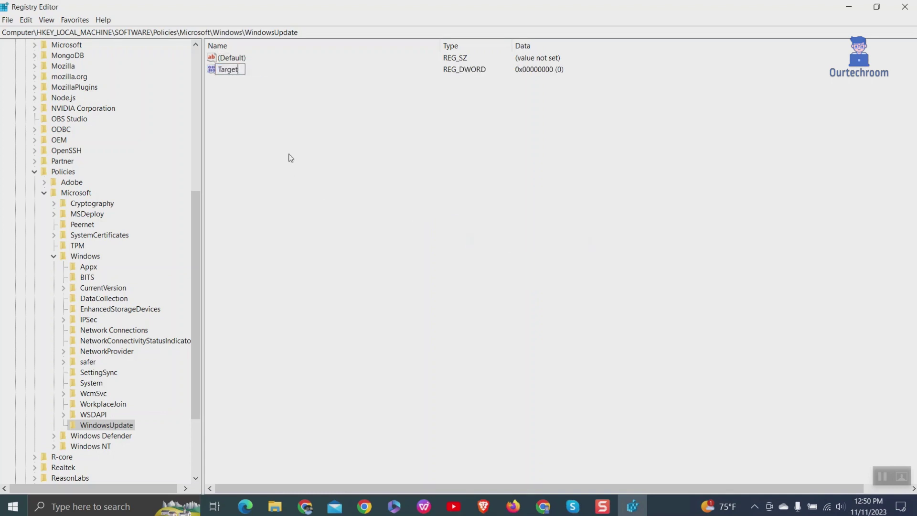
pyautogui.write('ReleaseVersion')
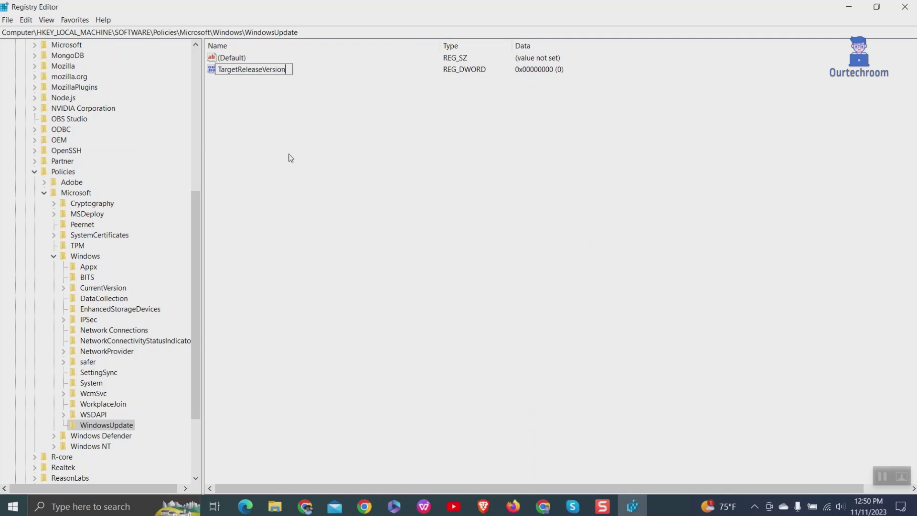
pyautogui.press('Return')
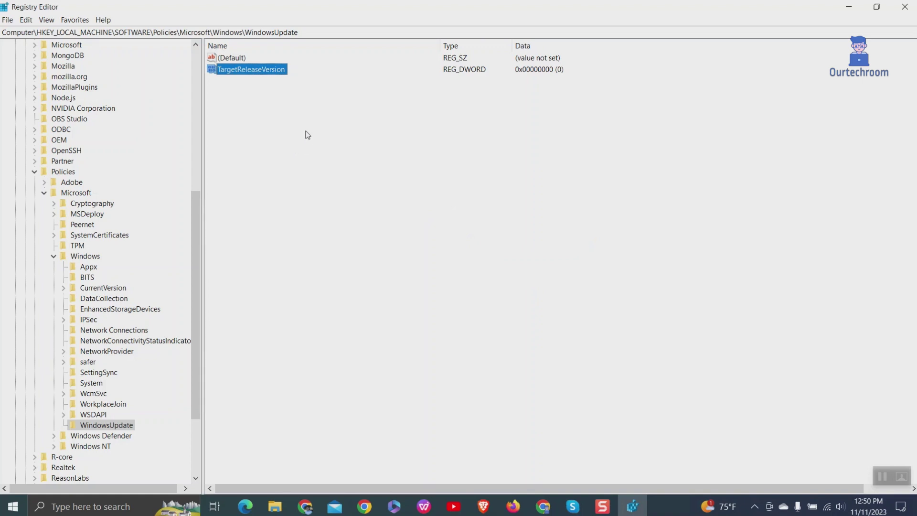
pyautogui.doubleClick(266, 70)
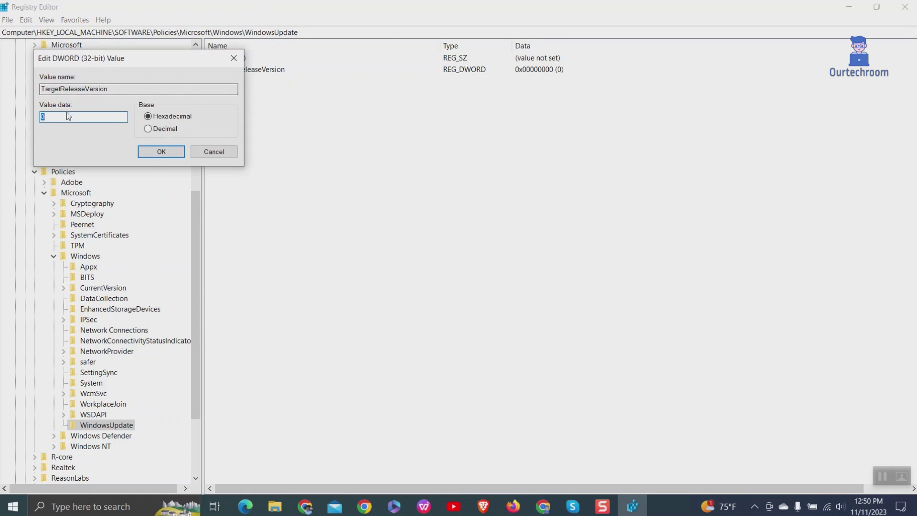
pyautogui.click(160, 151)
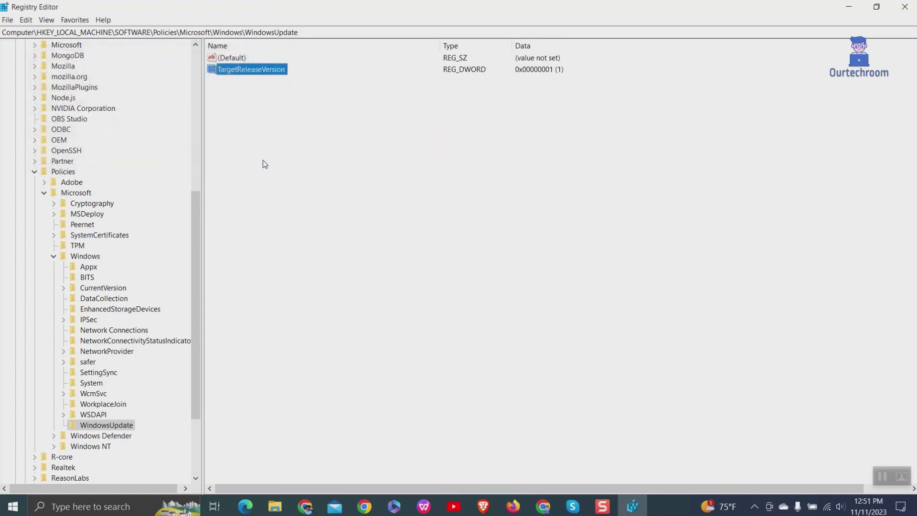
# - Create the string value TargetReleaseVersionInfo, open its editor, and start a Windows search
pyautogui.rightClick(339, 121)
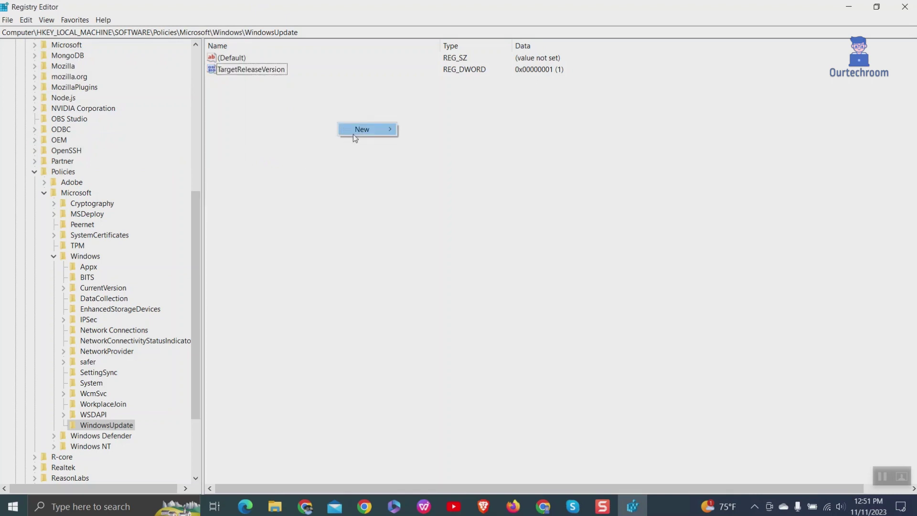
pyautogui.moveTo(374, 133)
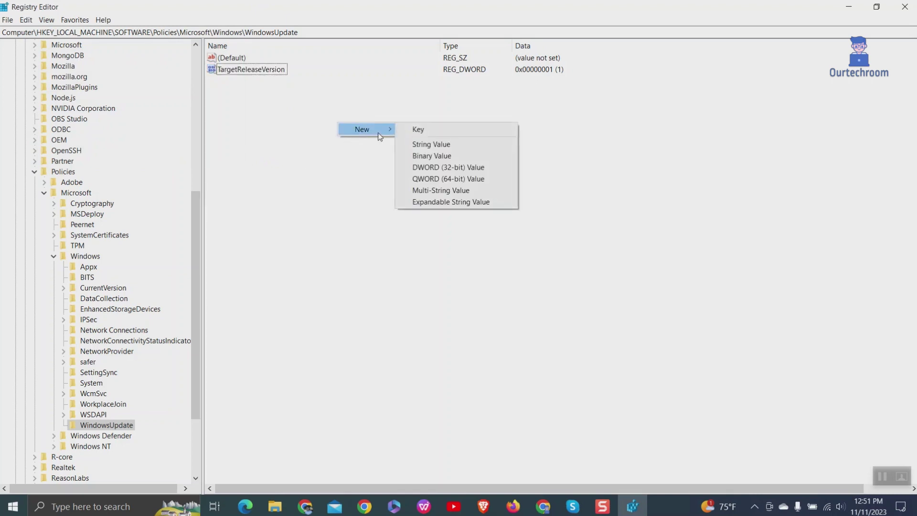
pyautogui.click(432, 143)
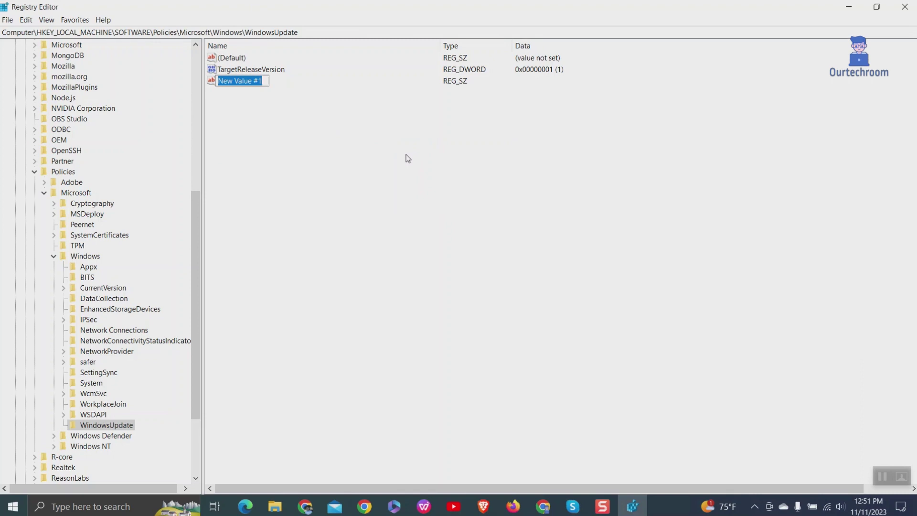
pyautogui.write('Ta')
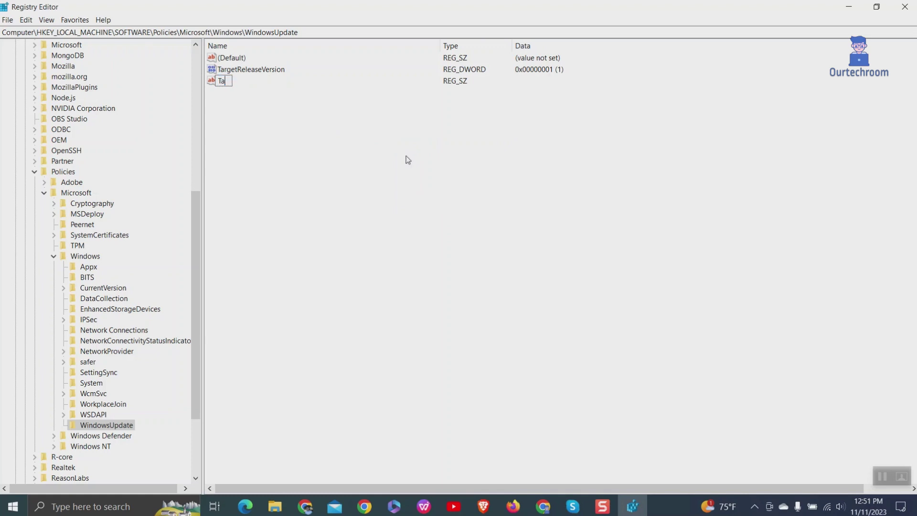
pyautogui.write('rgetReleaseVersionInfo')
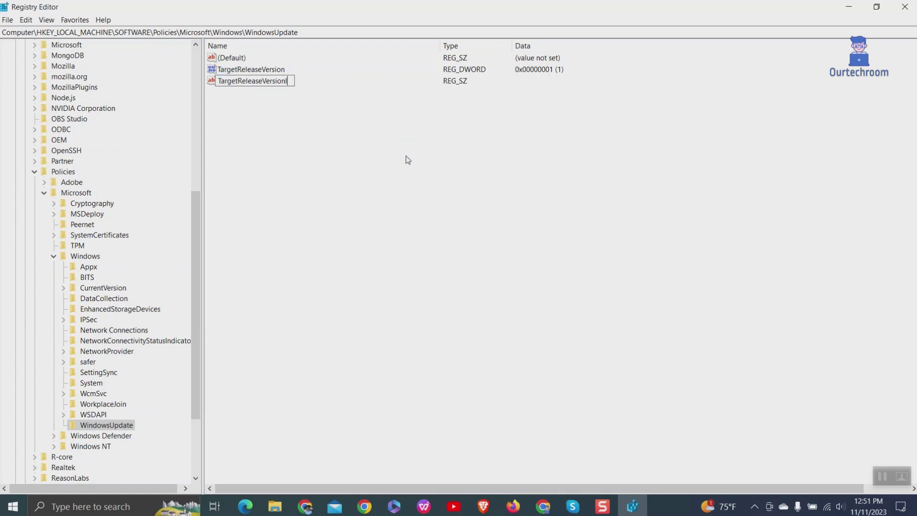
pyautogui.click(405, 158)
pyautogui.doubleClick(281, 84)
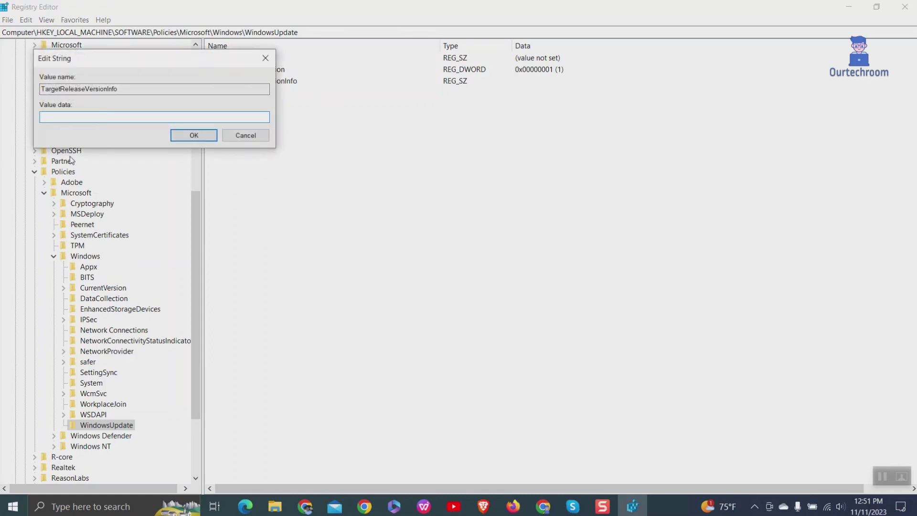
pyautogui.click(71, 502)
# - Open About your PC and copy the Windows Version value 22H2
pyautogui.write('aboiu')
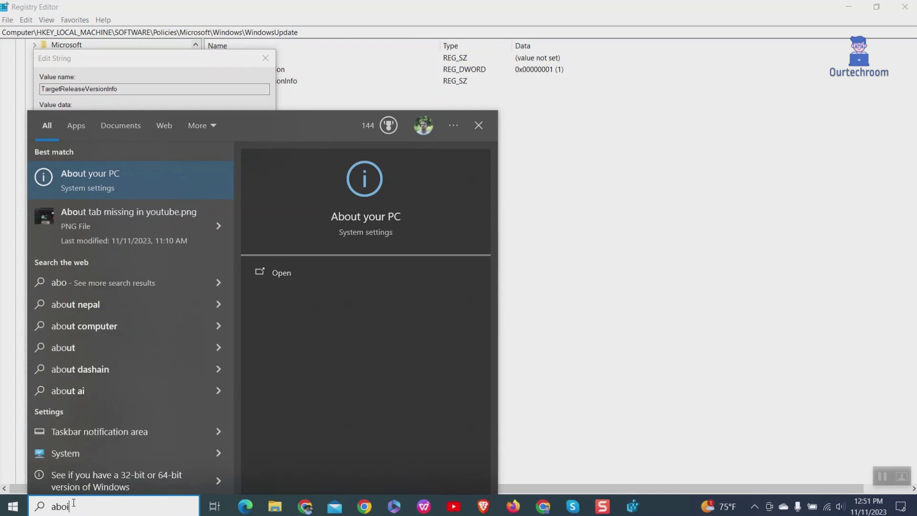
pyautogui.press('BackSpace')
pyautogui.press('BackSpace')
pyautogui.write('ut')
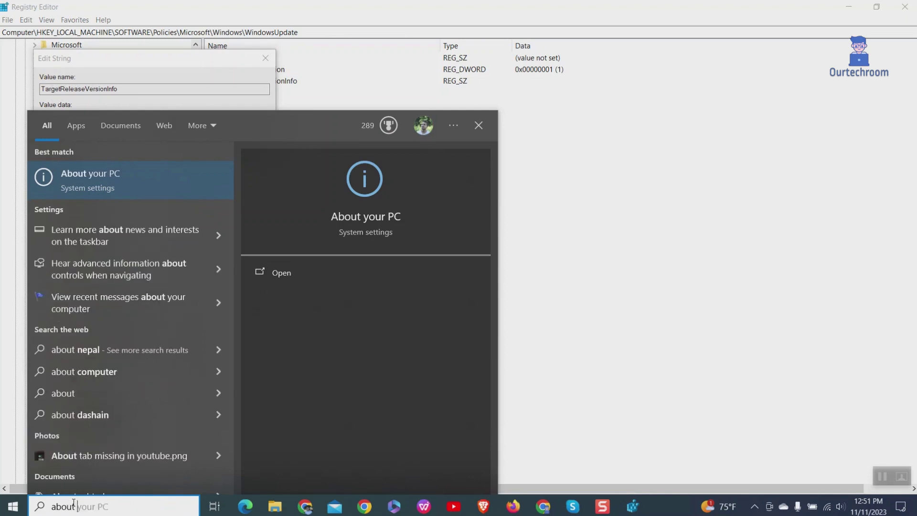
pyautogui.click(135, 182)
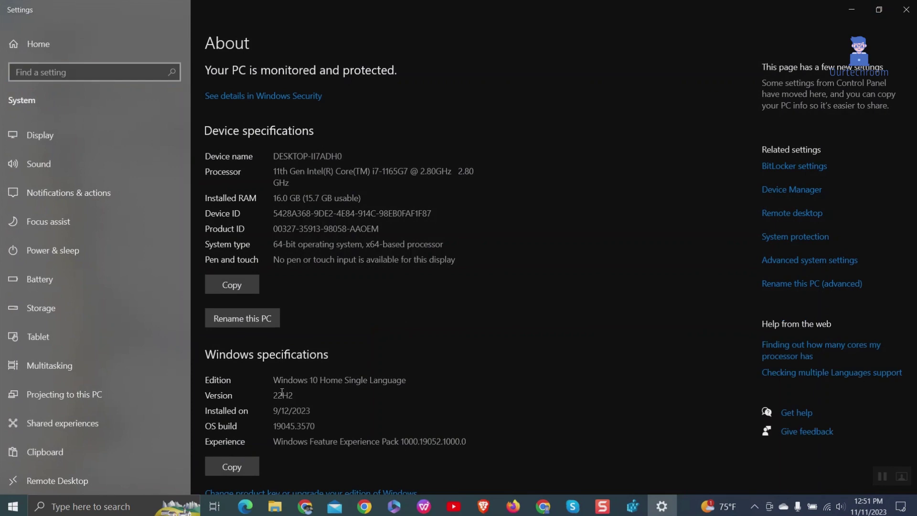
pyautogui.doubleClick(282, 393)
pyautogui.hotkey('ctrl', 'c')
# - Close Settings and save 22H2 as TargetReleaseVersionInfo's data
pyautogui.click(907, 10)
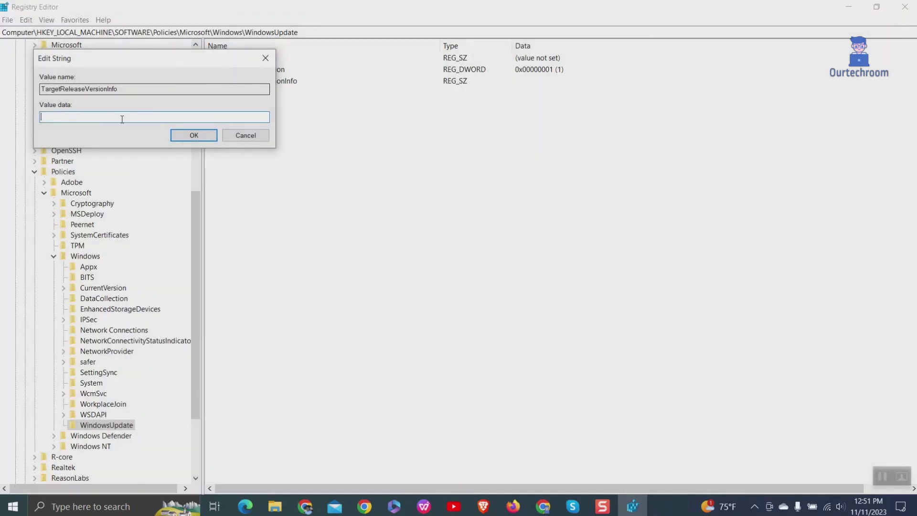
pyautogui.hotkey('ctrl', 'v')
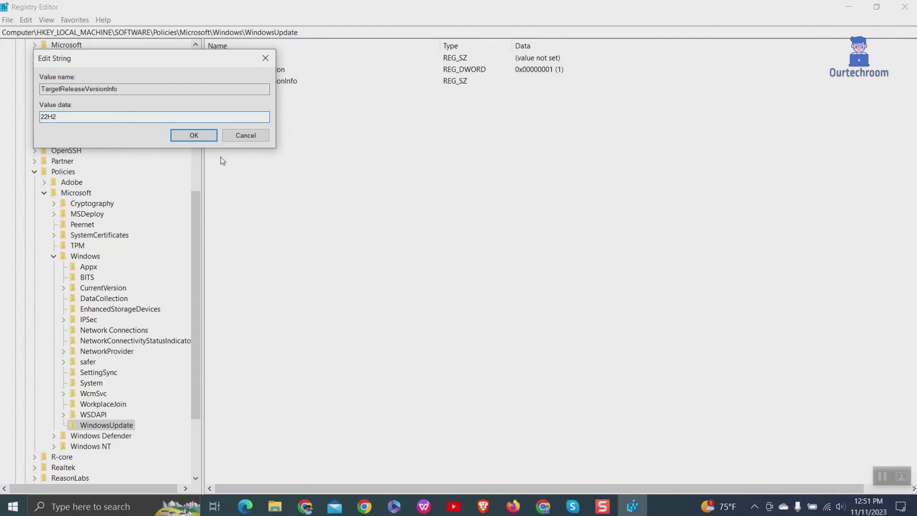
pyautogui.click(198, 133)
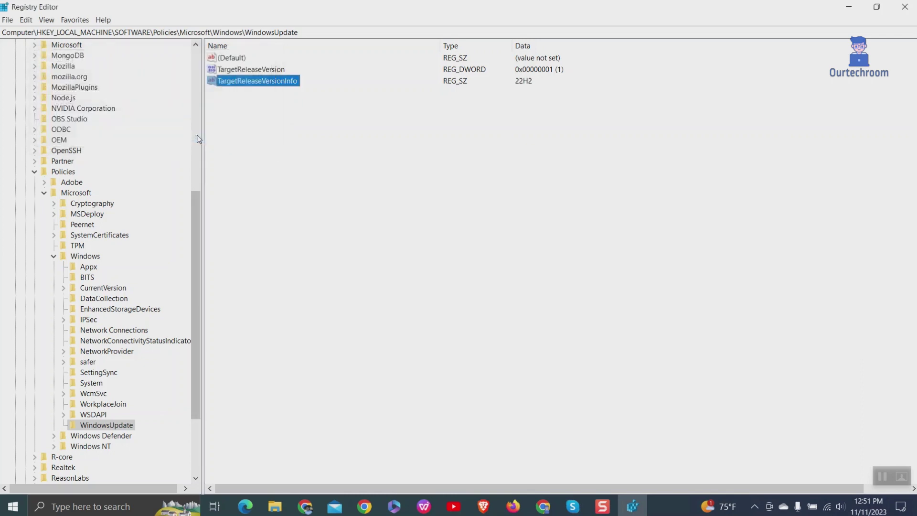
# - Add a string value ProductVersion and begin entering 'Windows' as its data
pyautogui.rightClick(289, 130)
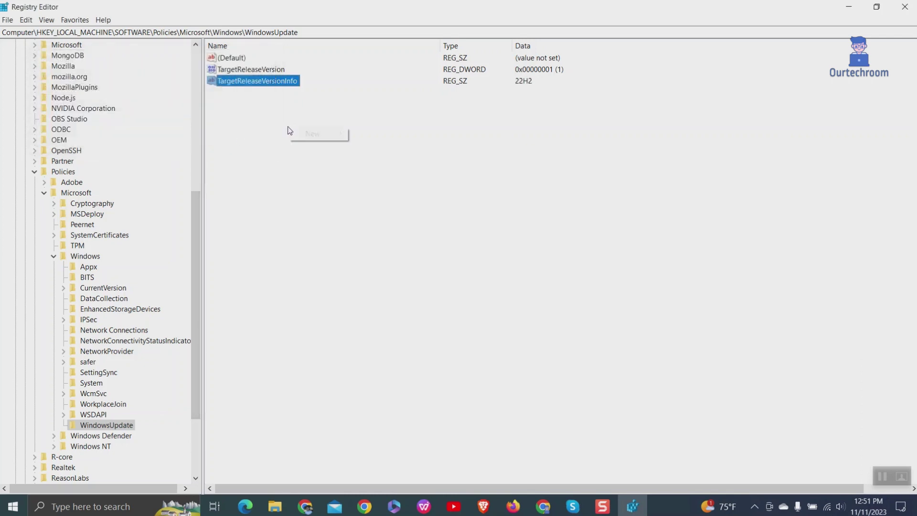
pyautogui.moveTo(315, 137)
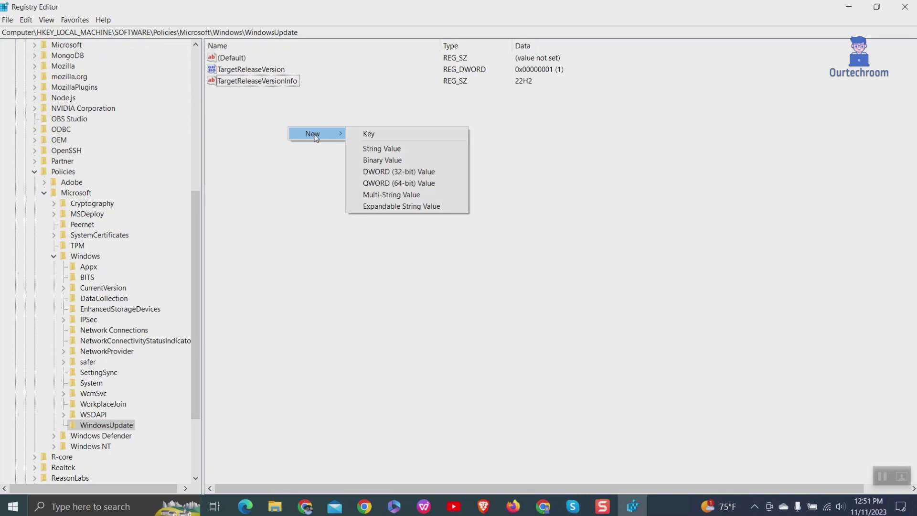
pyautogui.click(400, 149)
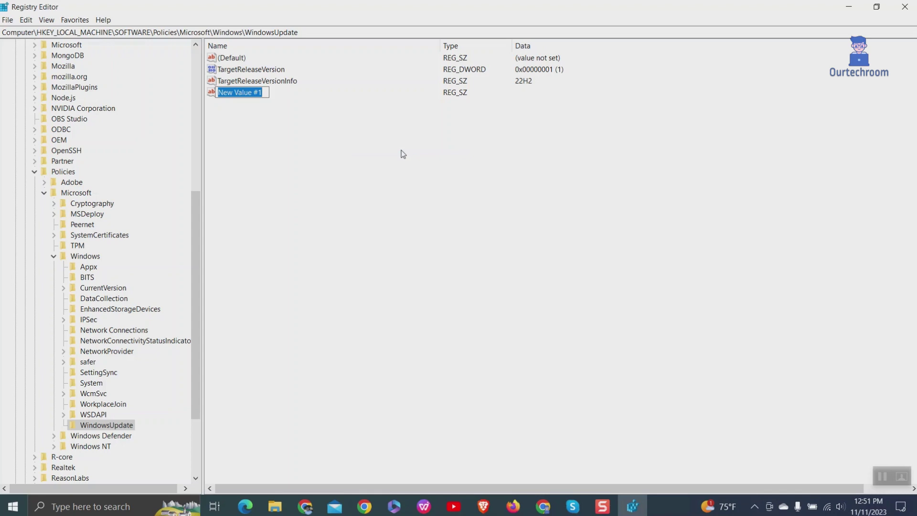
pyautogui.write('ProductVers')
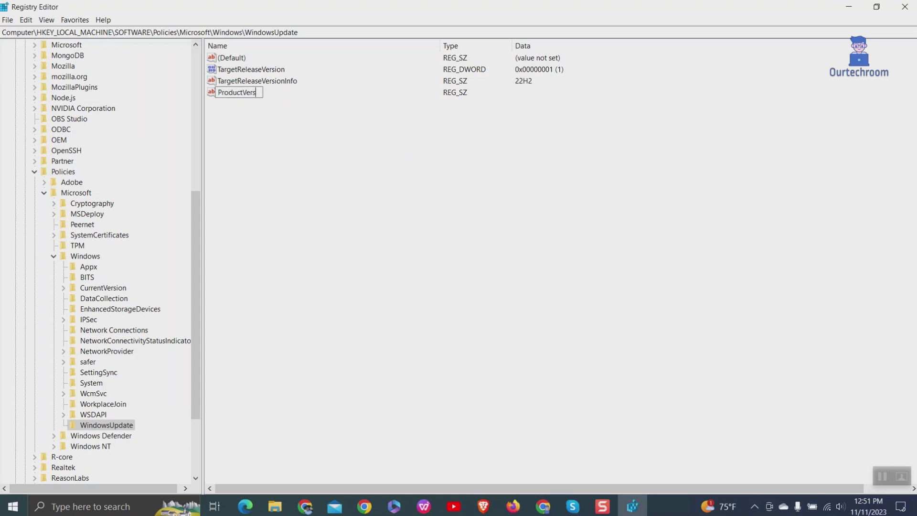
pyautogui.write('ion')
pyautogui.press('Return')
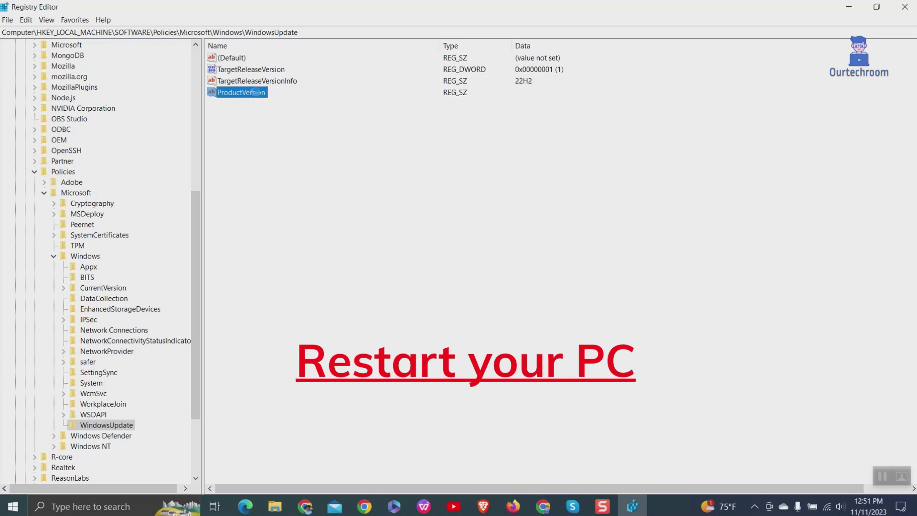
pyautogui.doubleClick(256, 92)
pyautogui.write('Windows')
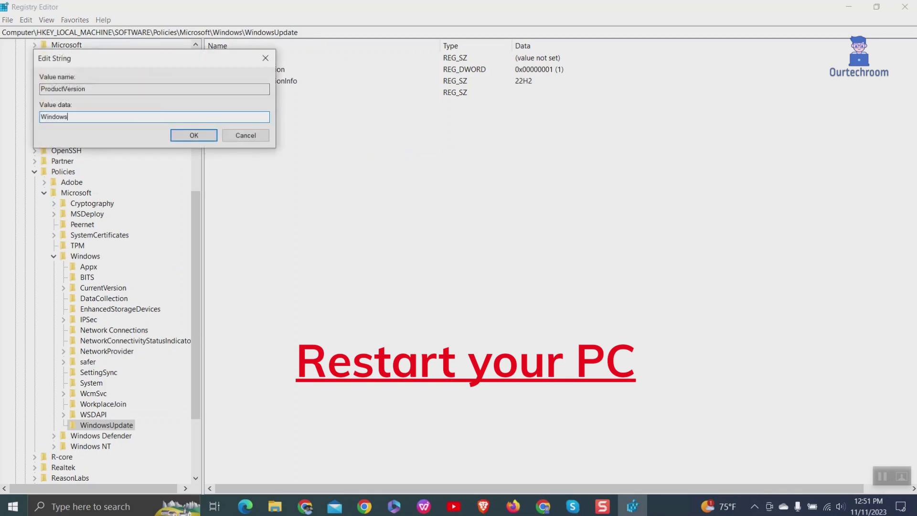